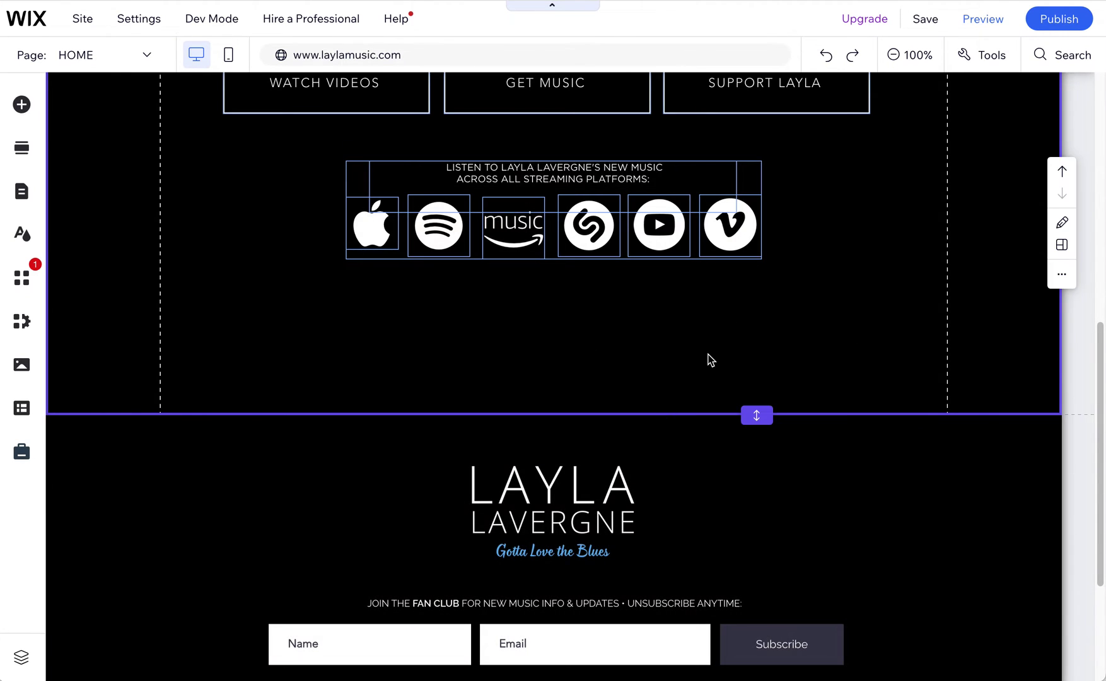
# Slightly resize the HOME 2 section's height, then turn on and close the Layers panel.
pyautogui.scroll(2, 763, 407)
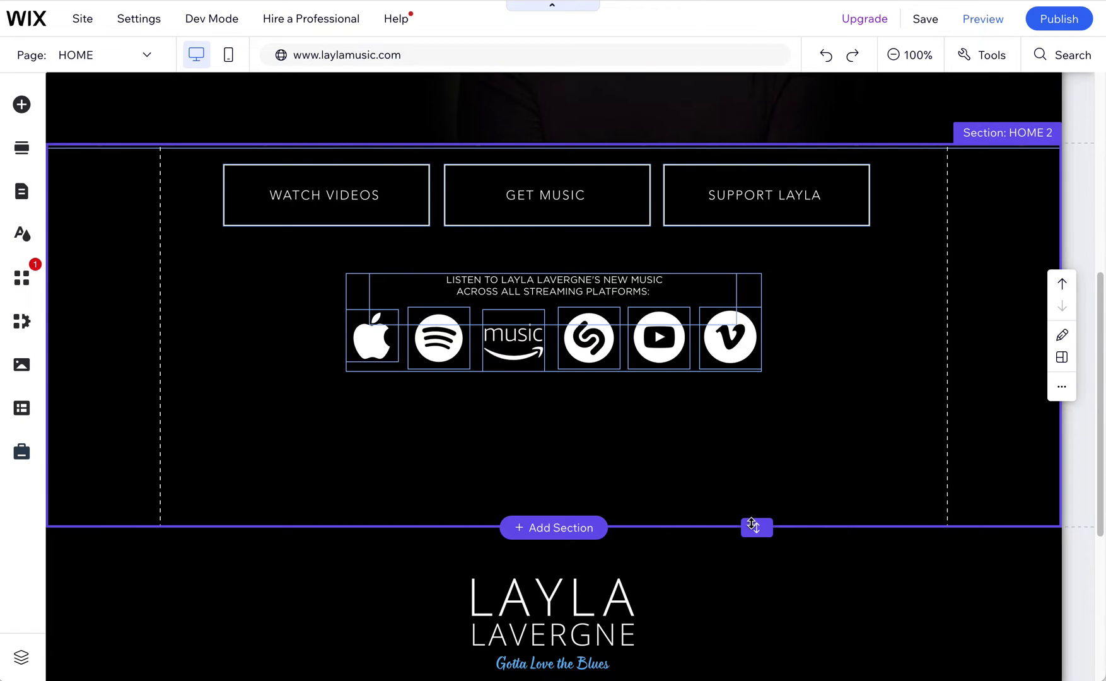
pyautogui.moveTo(754, 520); pyautogui.dragTo(754, 517)
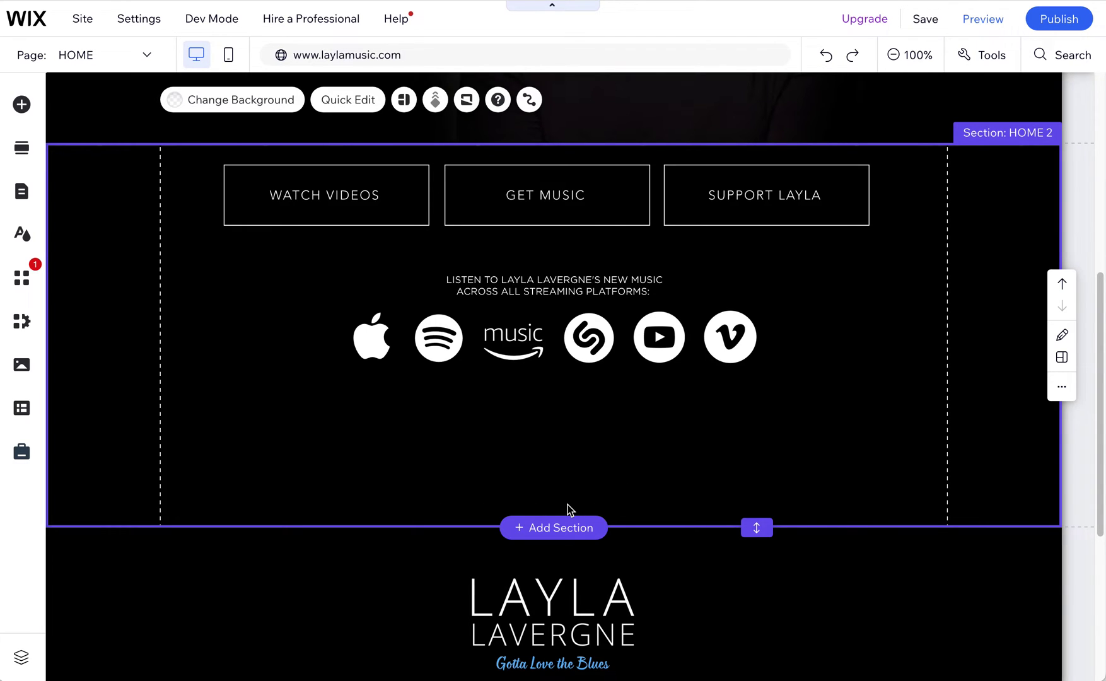
pyautogui.click(988, 53)
pyautogui.click(993, 135)
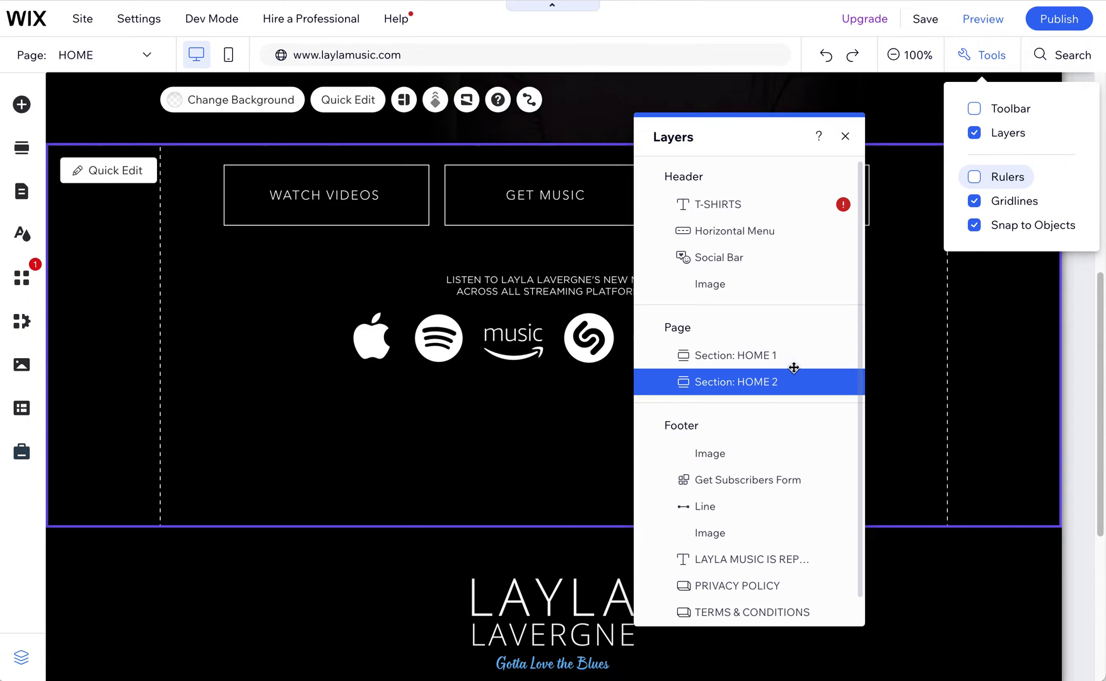
pyautogui.click(844, 136)
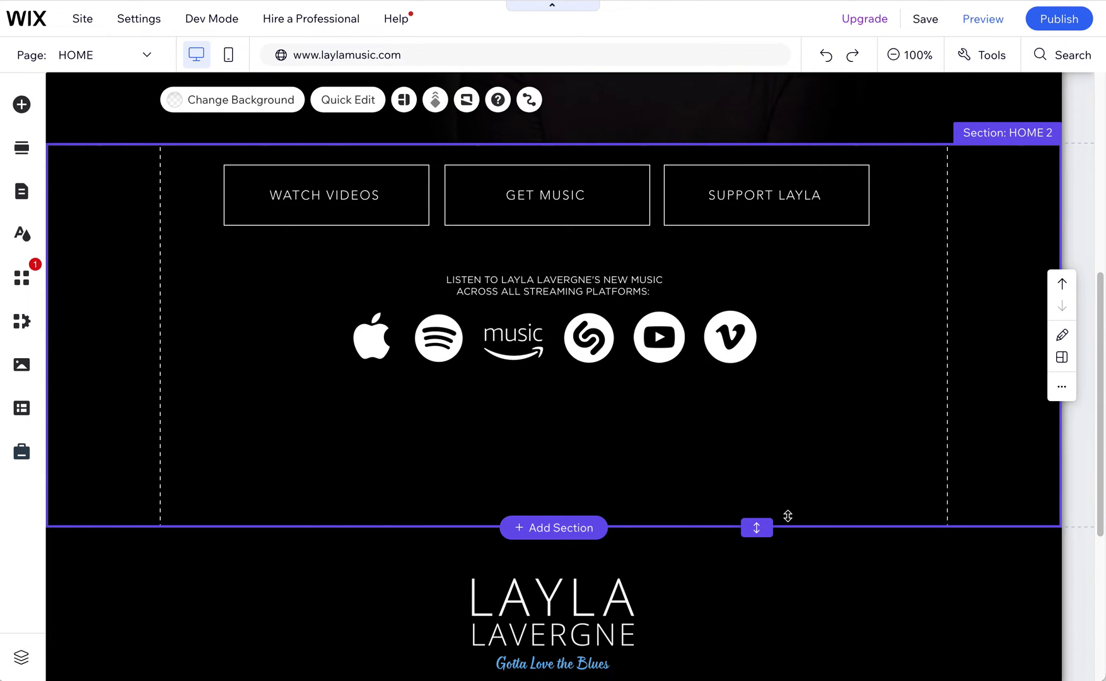
# Reopen Layers, expand Section: HOME 2 and select its Line element.
pyautogui.click(984, 55)
pyautogui.click(1003, 134)
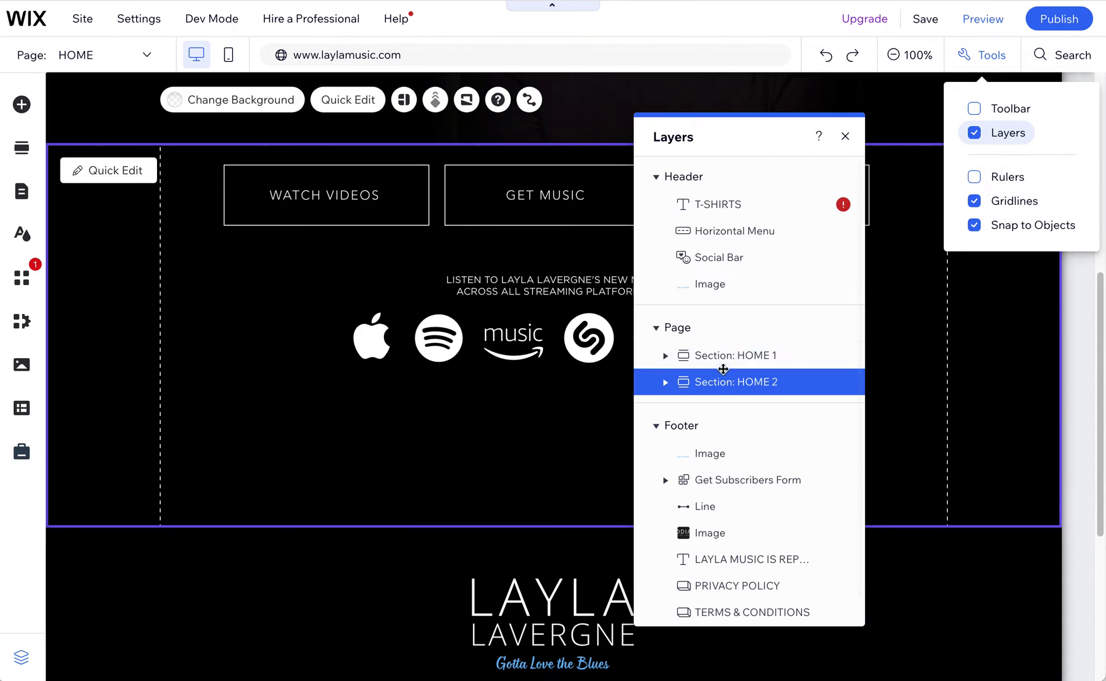
pyautogui.click(667, 383)
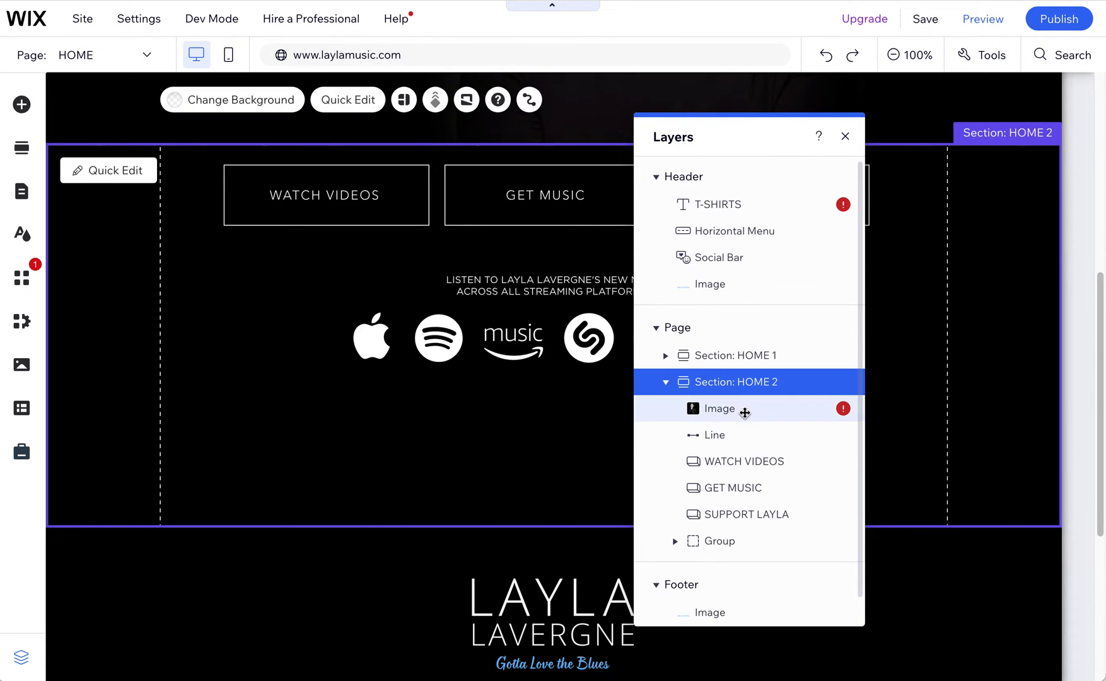
pyautogui.click(734, 438)
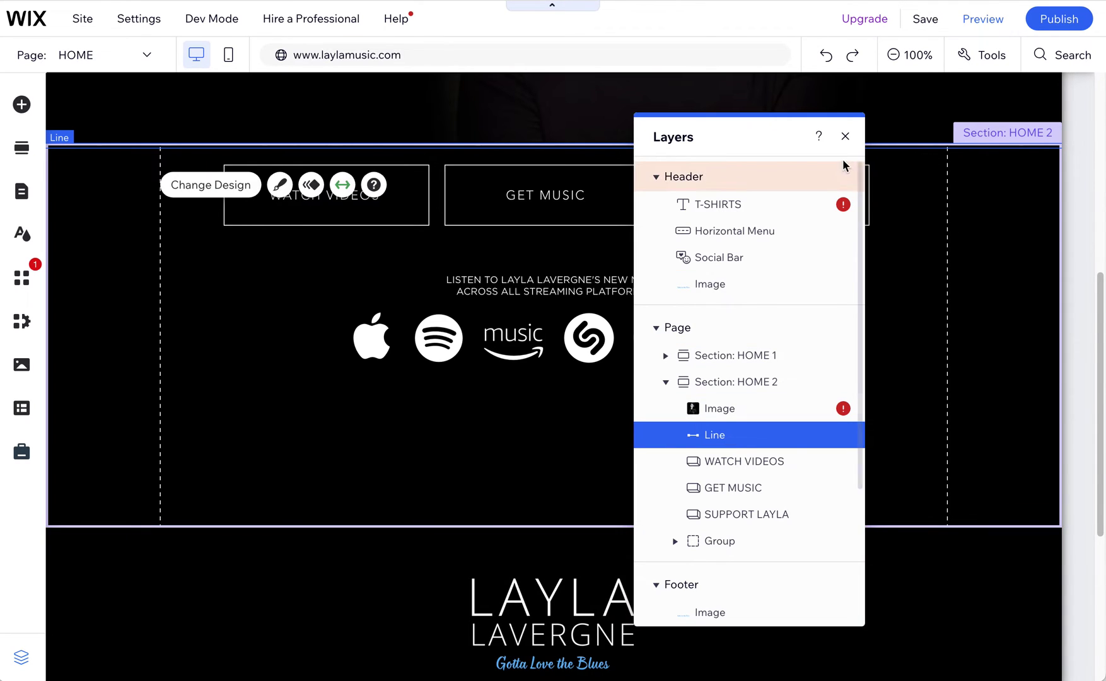
pyautogui.click(844, 136)
# Select the whole HOME 2 section and browse the Image and Text options in Add Elements.
pyautogui.scroll(3, 824, 403)
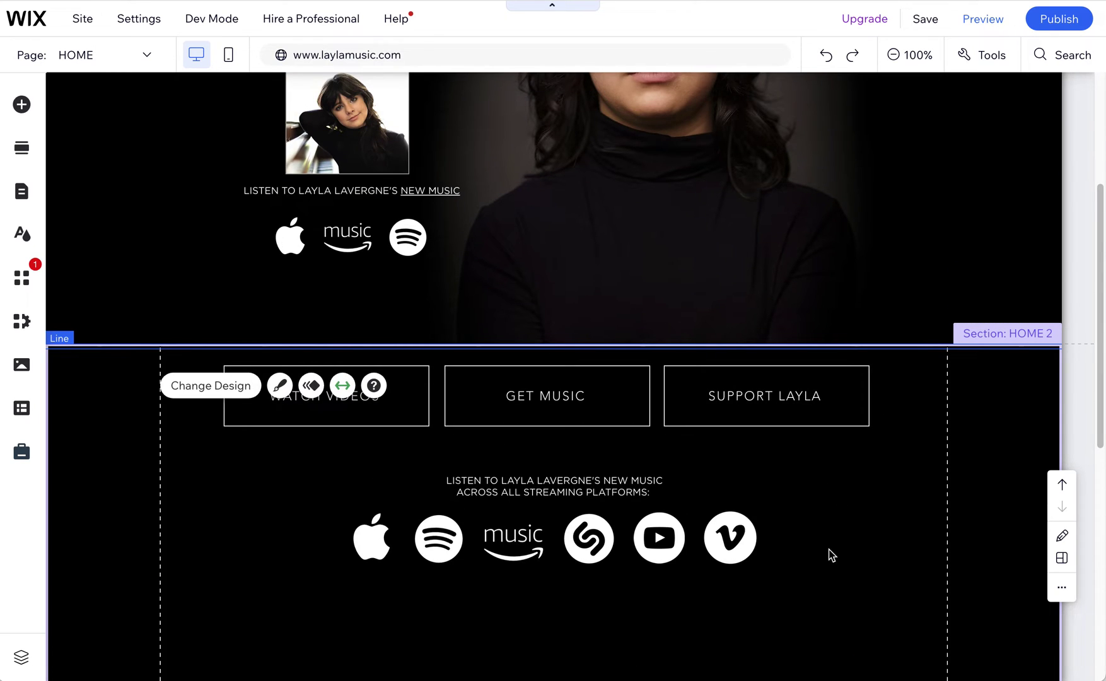
pyautogui.scroll(-3, 820, 574)
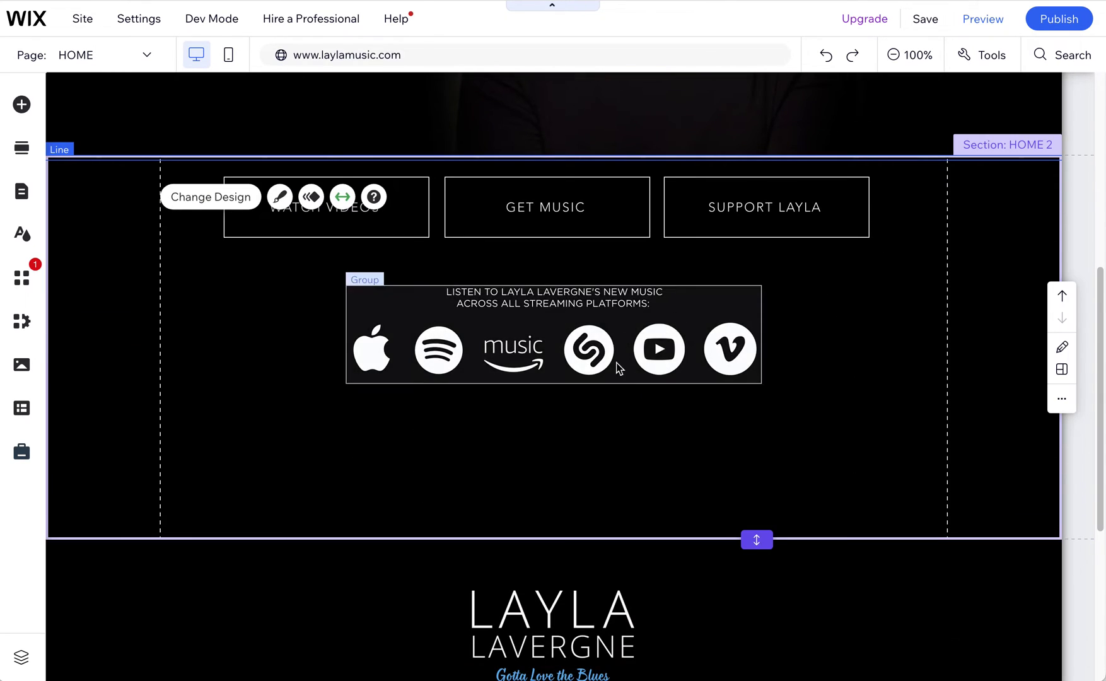
pyautogui.click(817, 480)
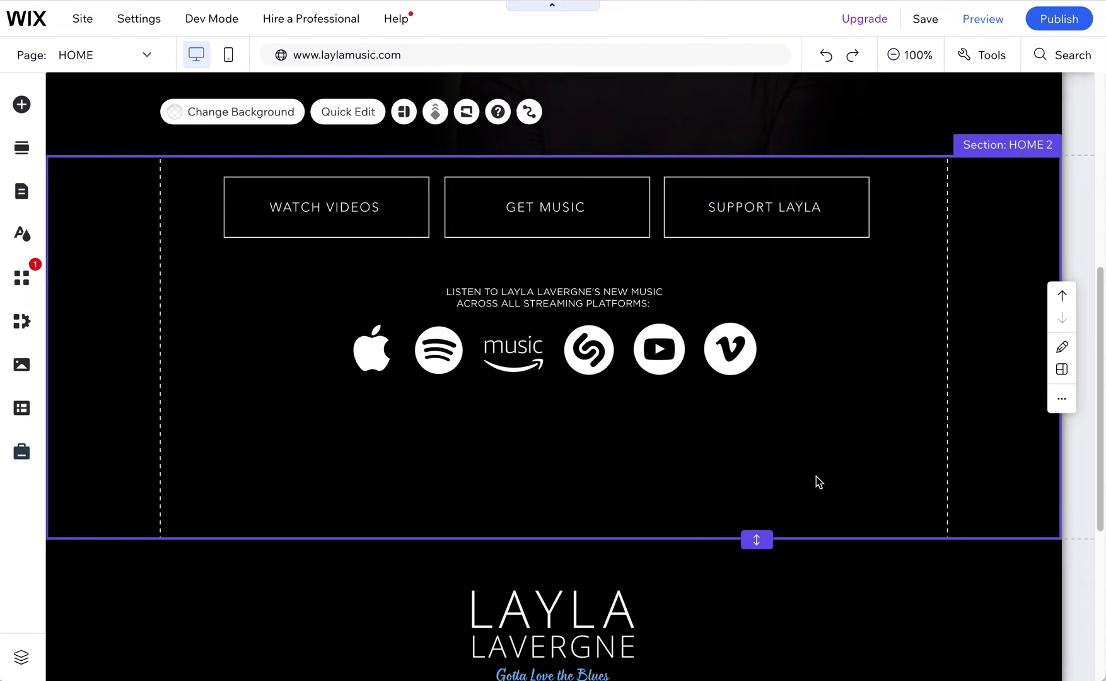
pyautogui.click(22, 106)
pyautogui.click(89, 161)
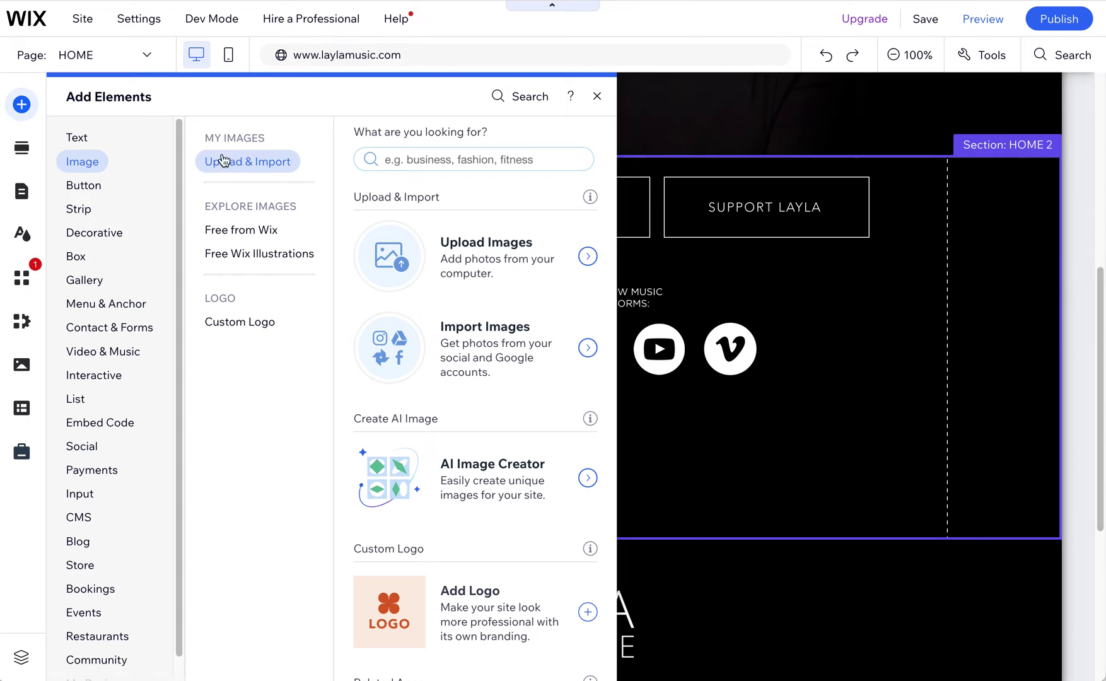
pyautogui.click(90, 144)
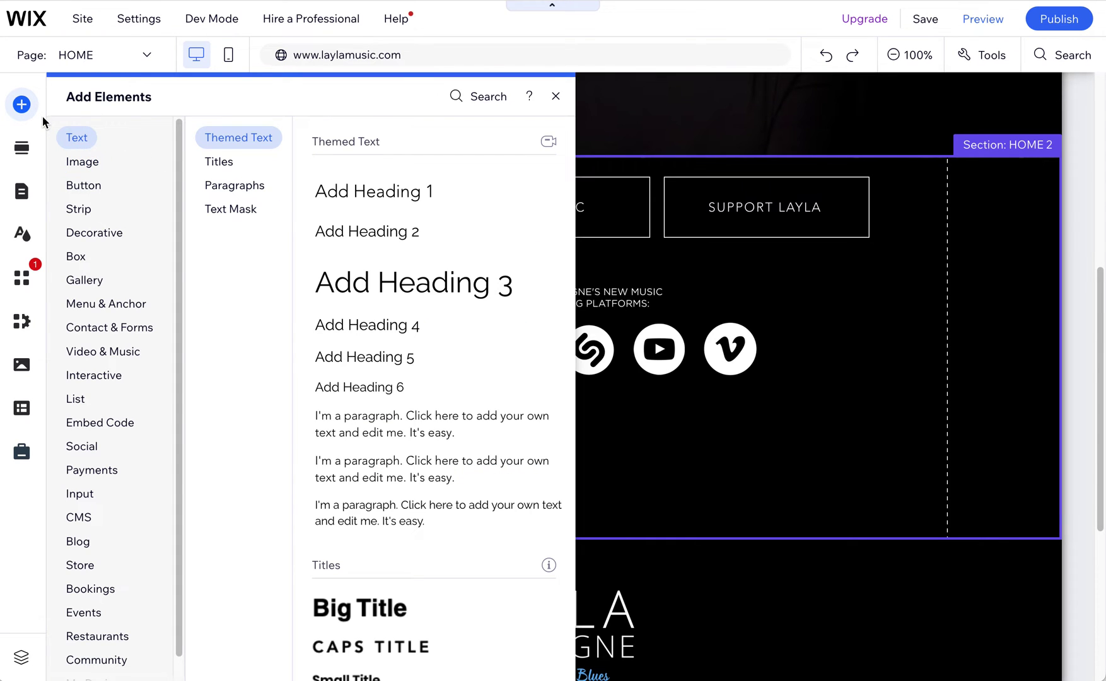
pyautogui.click(642, 259)
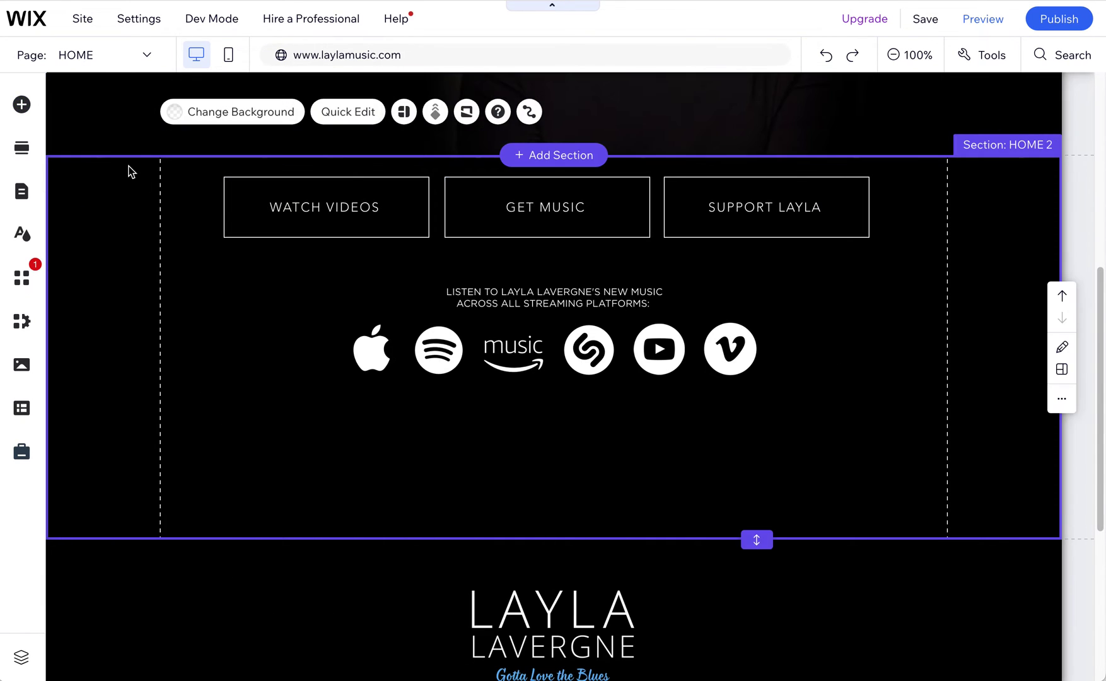
# Add a Blank Section above HOME 2, then select content inside HOME 2.
pyautogui.click(540, 155)
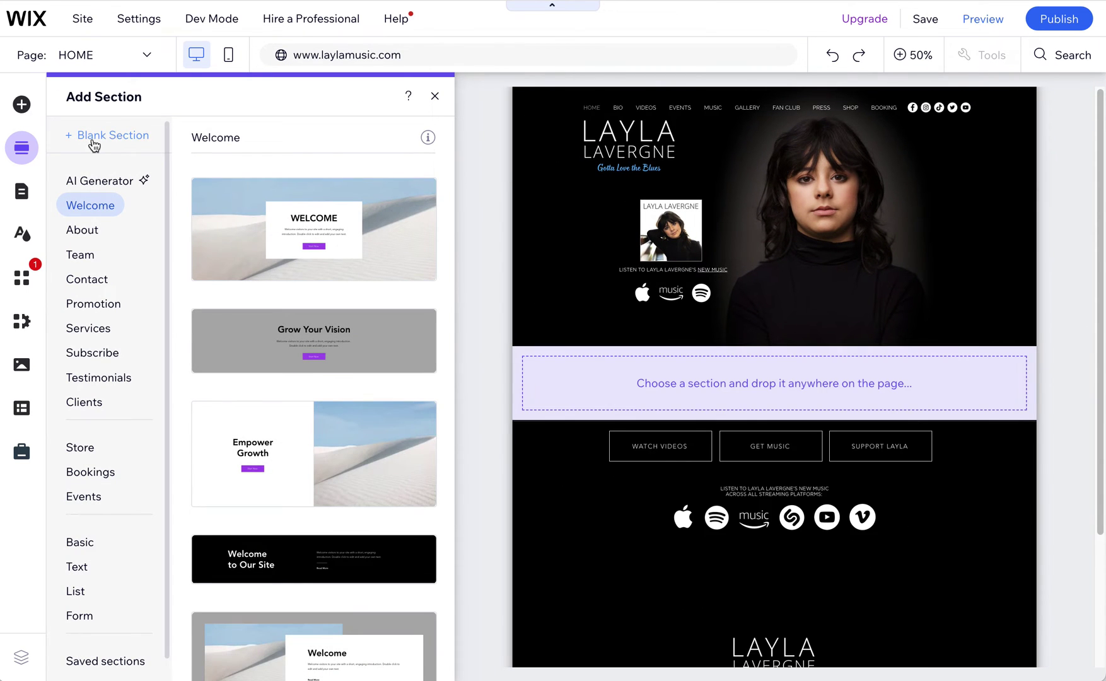
pyautogui.click(101, 144)
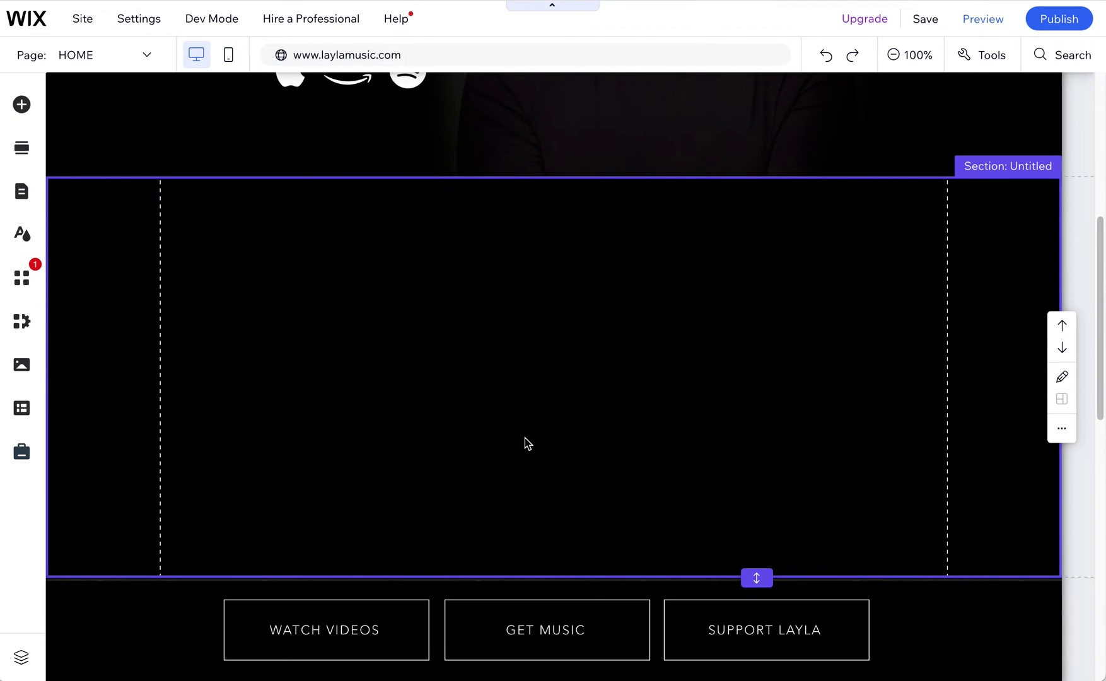
pyautogui.scroll(-7, 528, 444)
pyautogui.scroll(3, 565, 543)
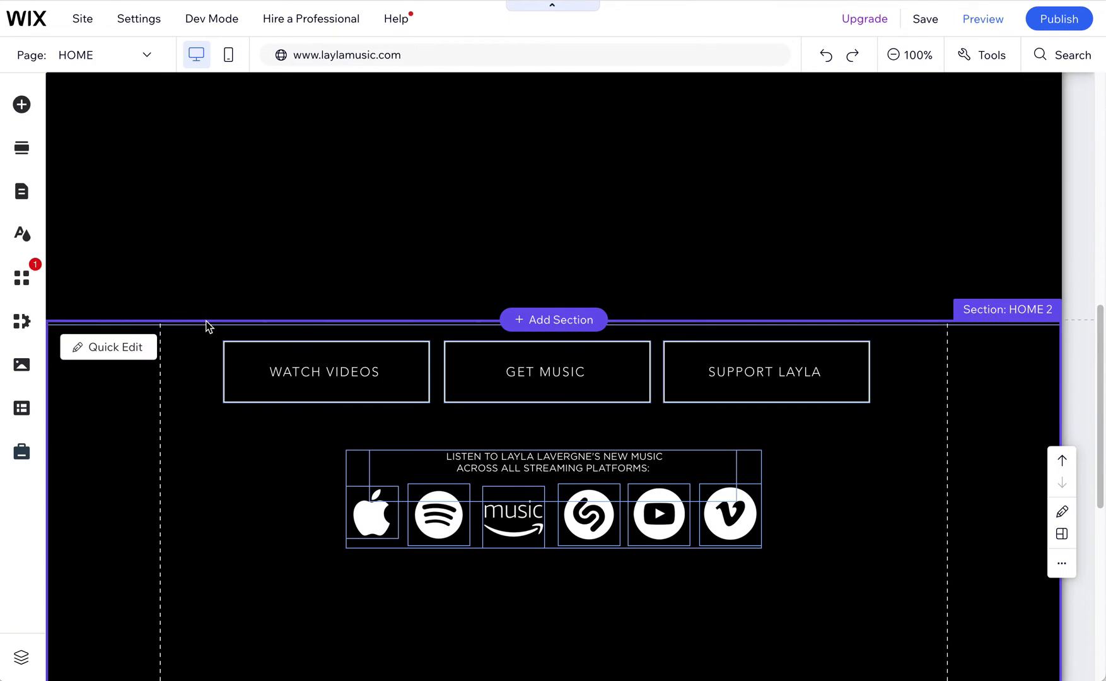
pyautogui.click(209, 327)
# Drag the streaming icons into the new blank section and nudge the line up three times.
pyautogui.click(437, 389)
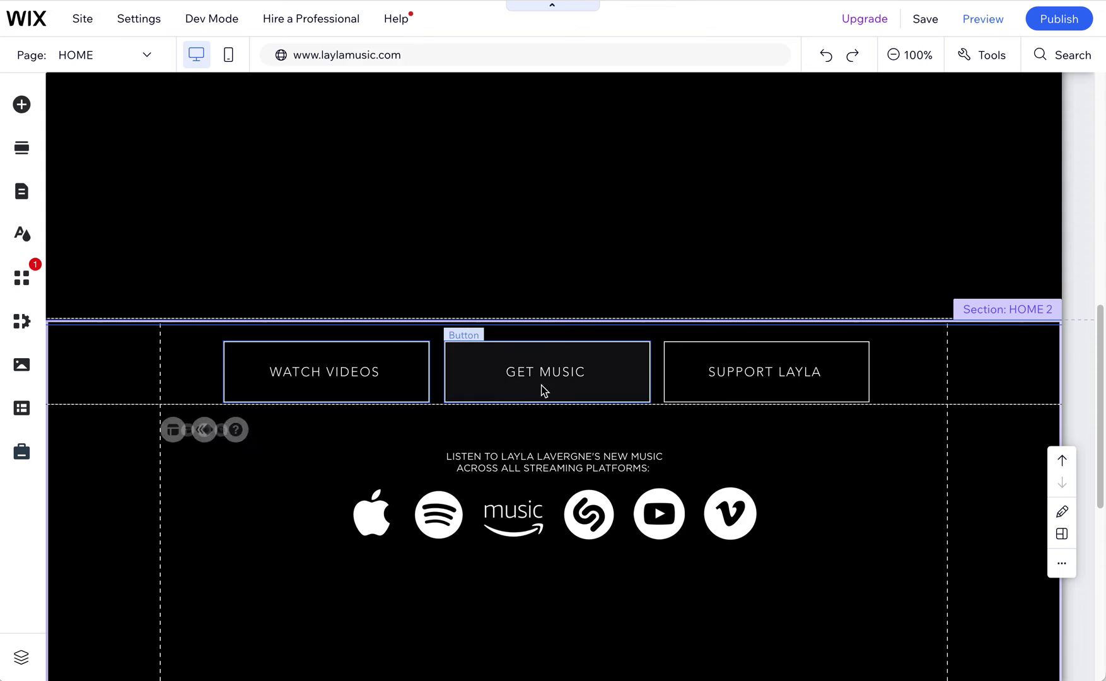
pyautogui.moveTo(595, 523); pyautogui.dragTo(602, 217)
pyautogui.scroll(5, 637, 407)
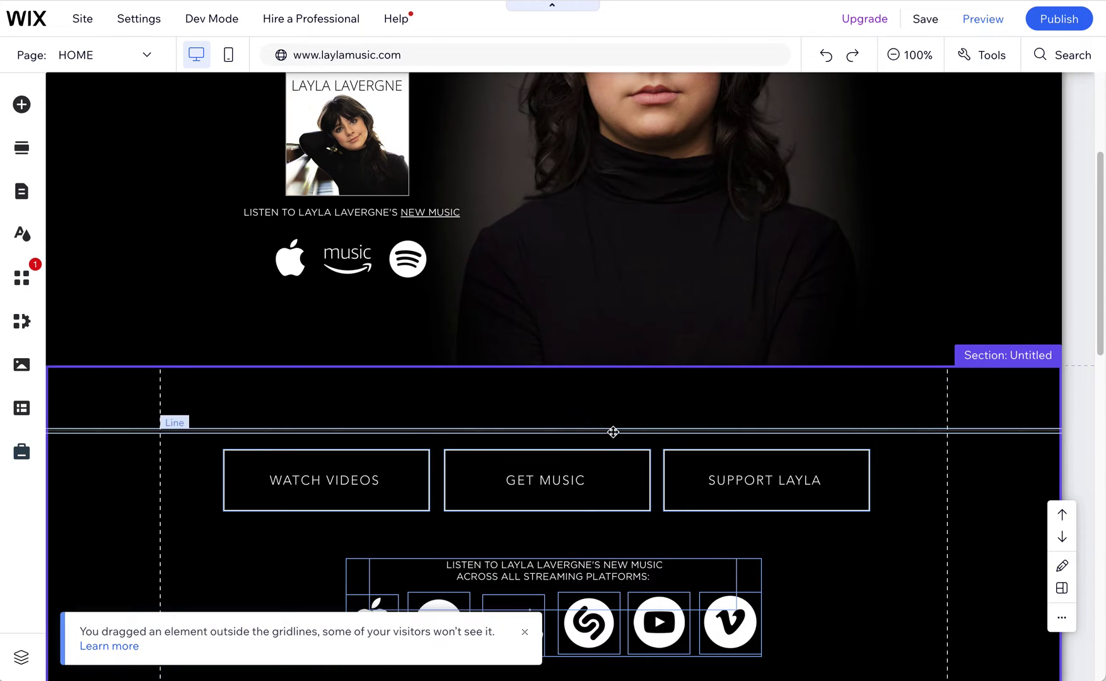
pyautogui.click(618, 431)
pyautogui.hotkey('shift', 'Up')
pyautogui.hotkey('shift', 'Up')
pyautogui.hotkey('shift', 'Up')
pyautogui.hotkey('shift', 'Up')
pyautogui.hotkey('shift', 'Up')
pyautogui.hotkey('shift', 'Up')
pyautogui.hotkey('shift', 'Up')
pyautogui.hotkey('shift', 'Up')
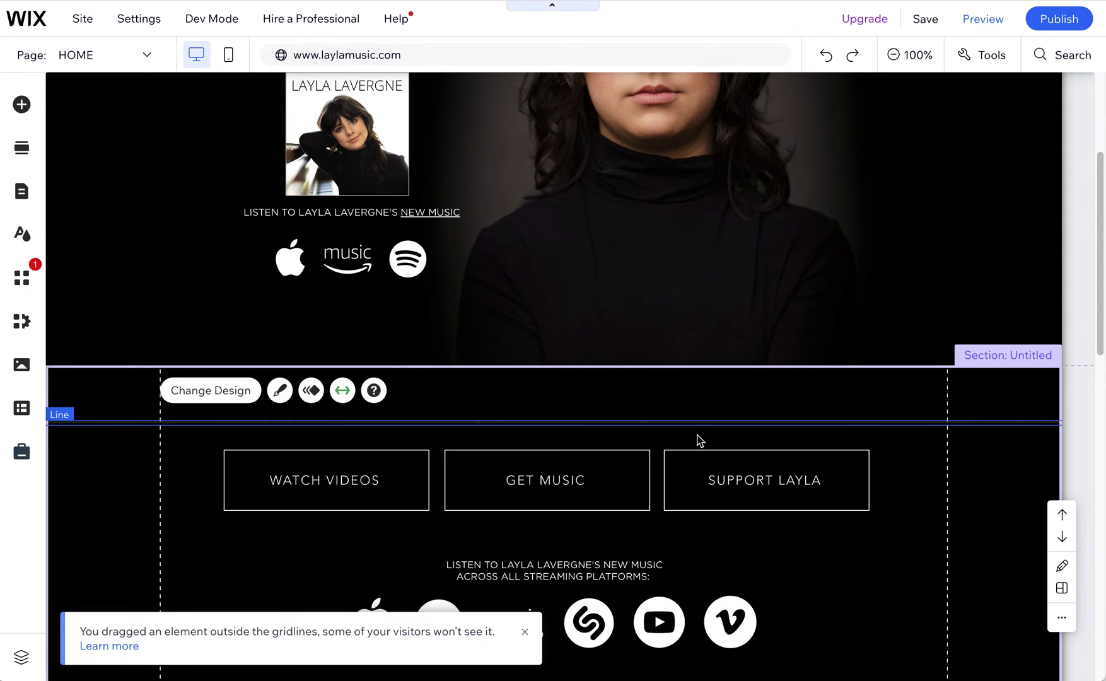
pyautogui.hotkey('shift', 'Up')
pyautogui.hotkey('shift', 'Up')
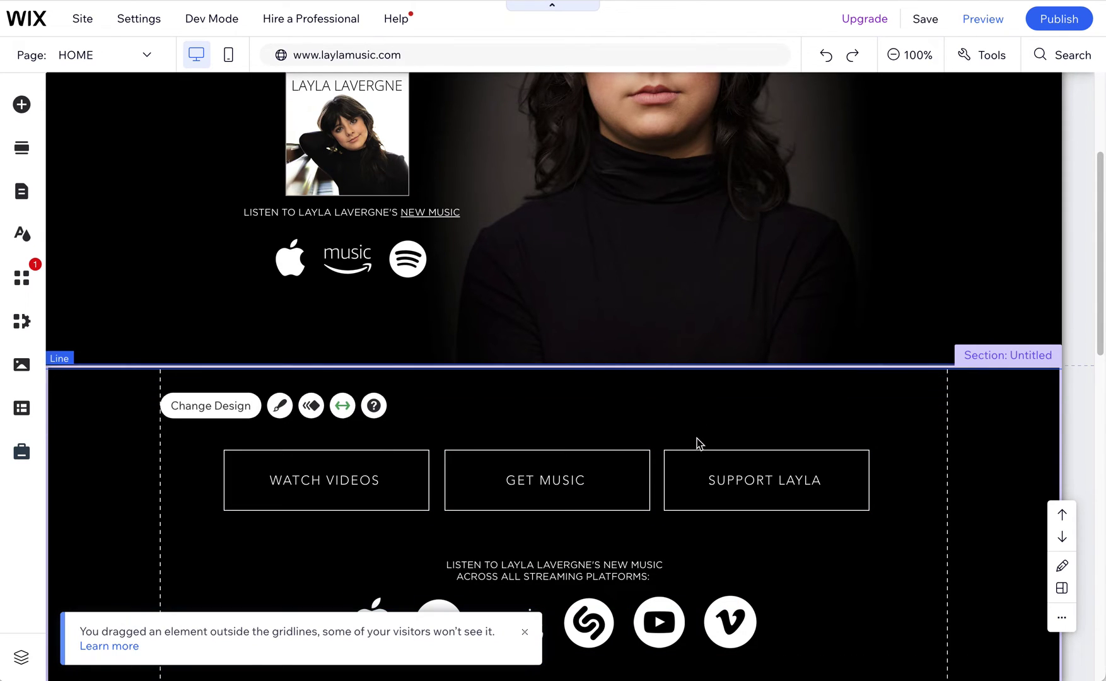
pyautogui.hotkey('shift', 'Up')
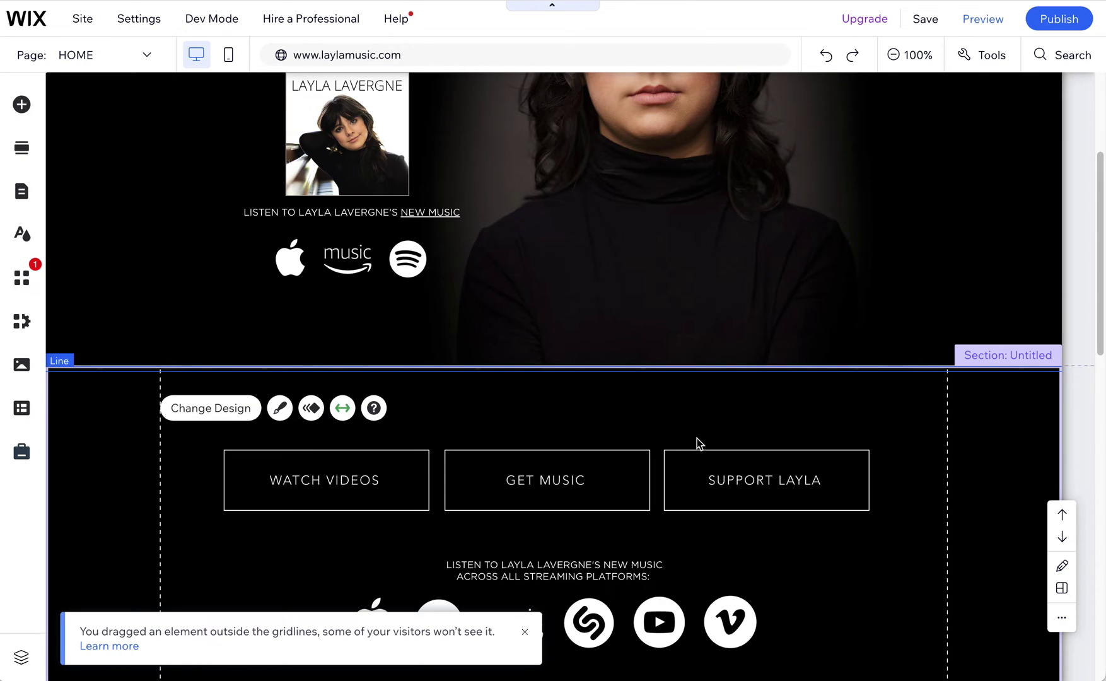
# Move WATCH VIDEOS, GET MUSIC, SUPPORT LAYLA and the streaming block up about 38 px together.
pyautogui.click(673, 432)
pyautogui.click(427, 476)
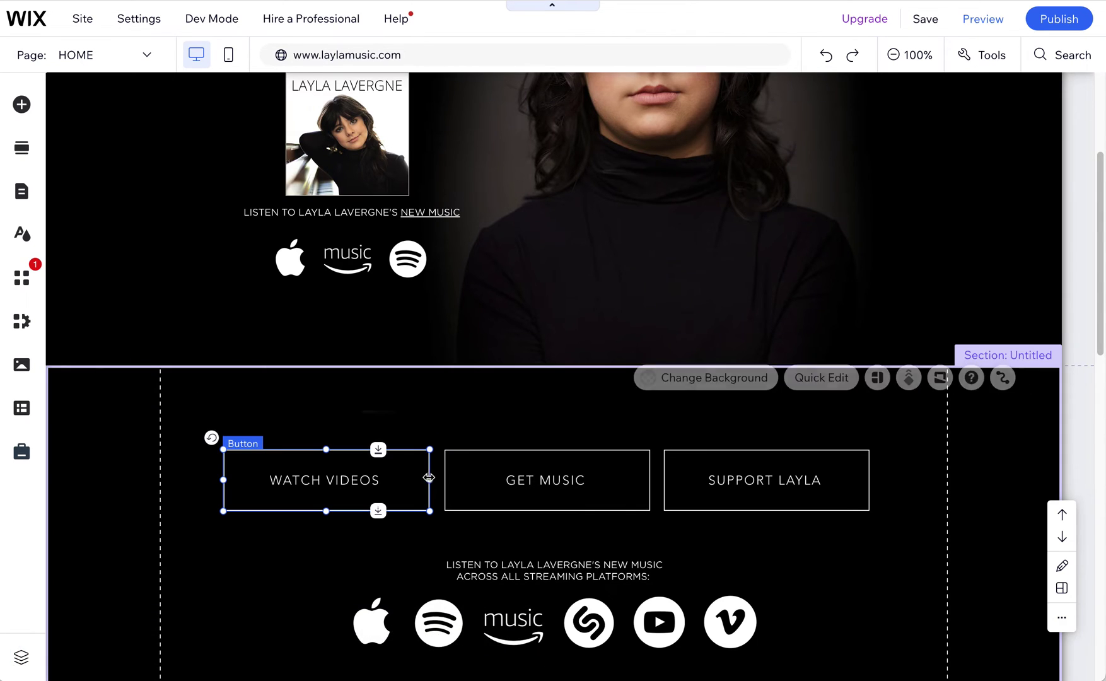
pyautogui.keyDown('shift'); pyautogui.click(566, 498); pyautogui.keyUp('shift')
pyautogui.keyDown('shift'); pyautogui.click(575, 561); pyautogui.keyUp('shift')
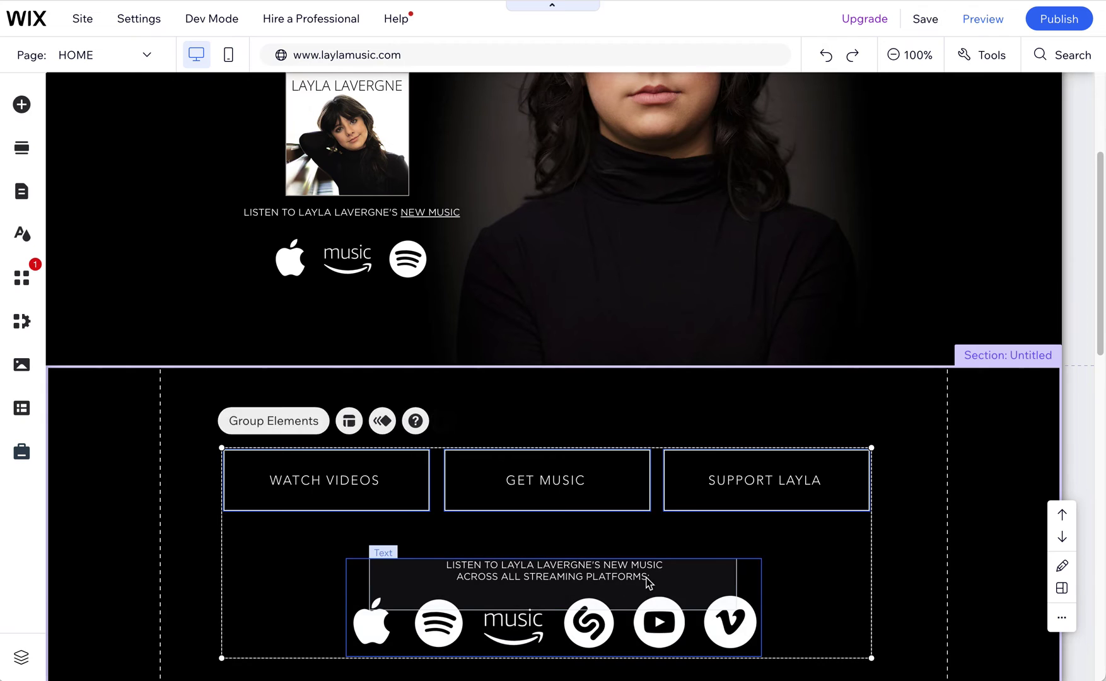
pyautogui.moveTo(575, 565); pyautogui.dragTo(576, 540)
pyautogui.scroll(-3, 822, 523)
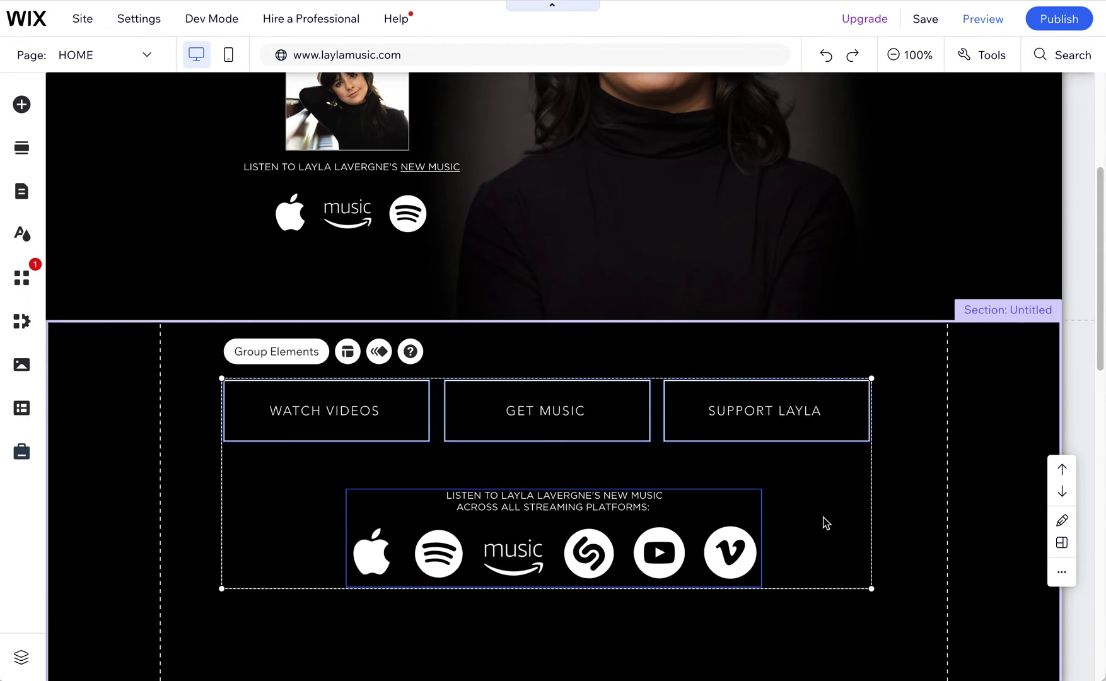
pyautogui.scroll(-6, 718, 546)
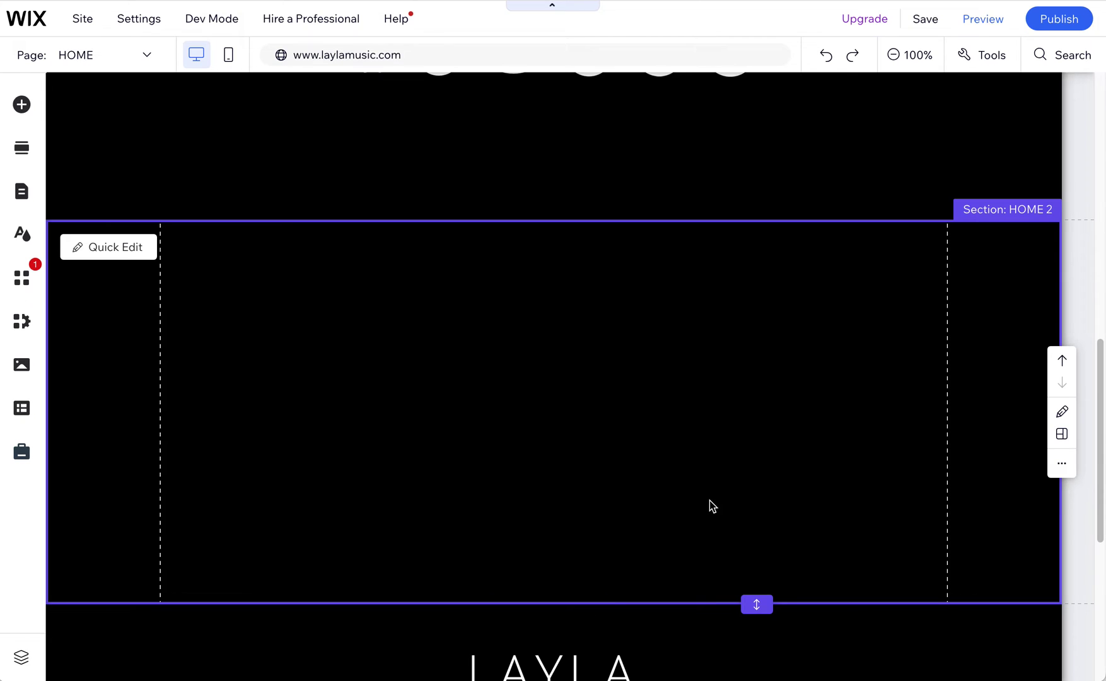
# Delete the empty HOME 2 section and shorten the new section to end just below the icons.
pyautogui.press('Delete')
pyautogui.scroll(6, 739, 569)
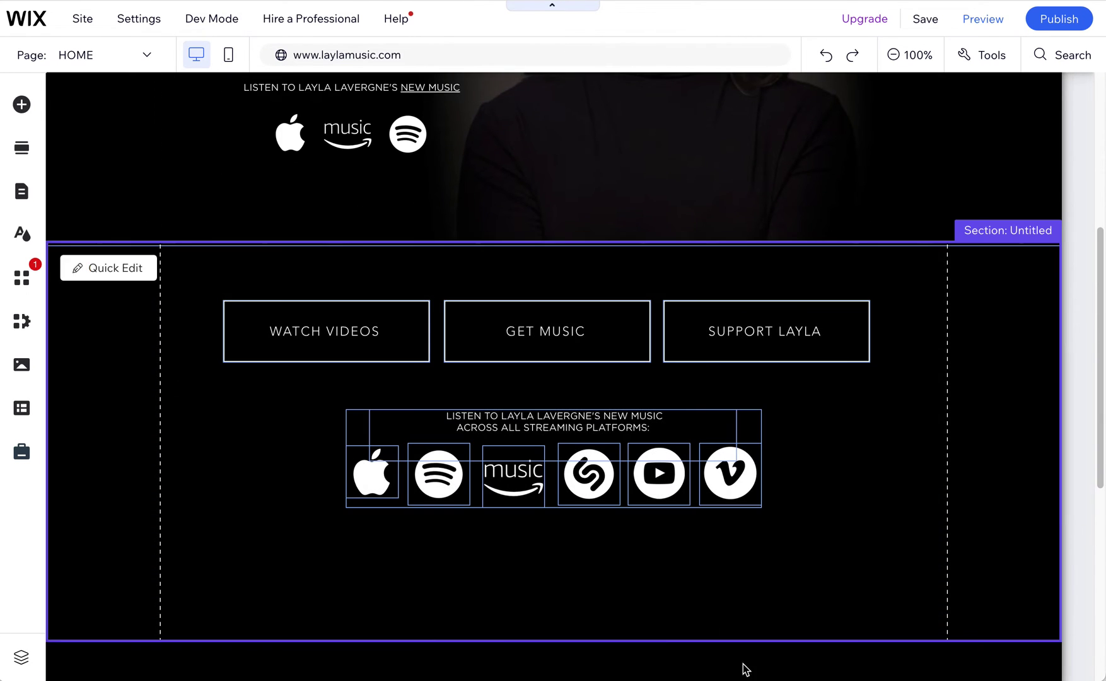
pyautogui.moveTo(751, 639); pyautogui.dragTo(737, 541)
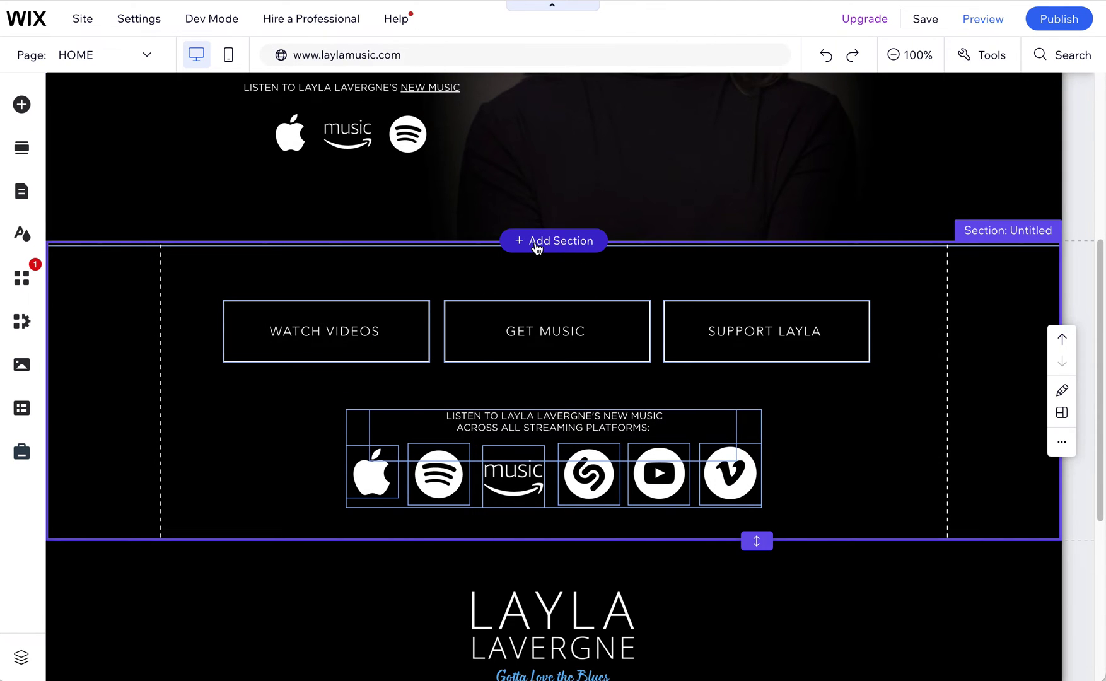
pyautogui.click(25, 112)
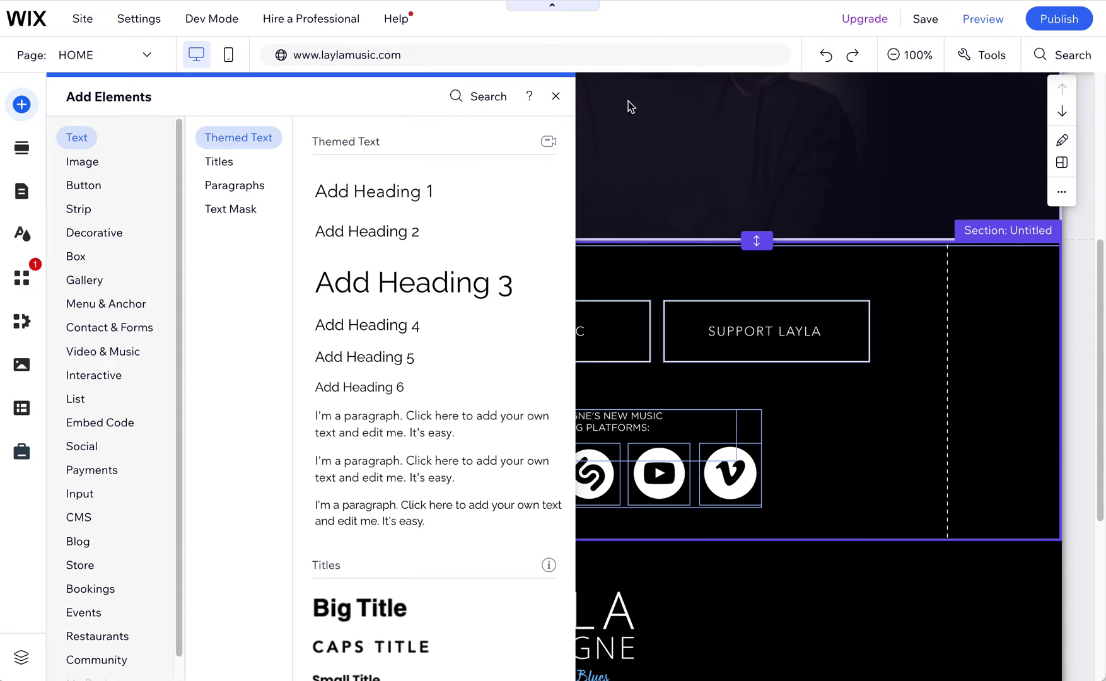
# Pull the section's bottom edge up slightly, then preview the page as visitors see it.
pyautogui.click(556, 97)
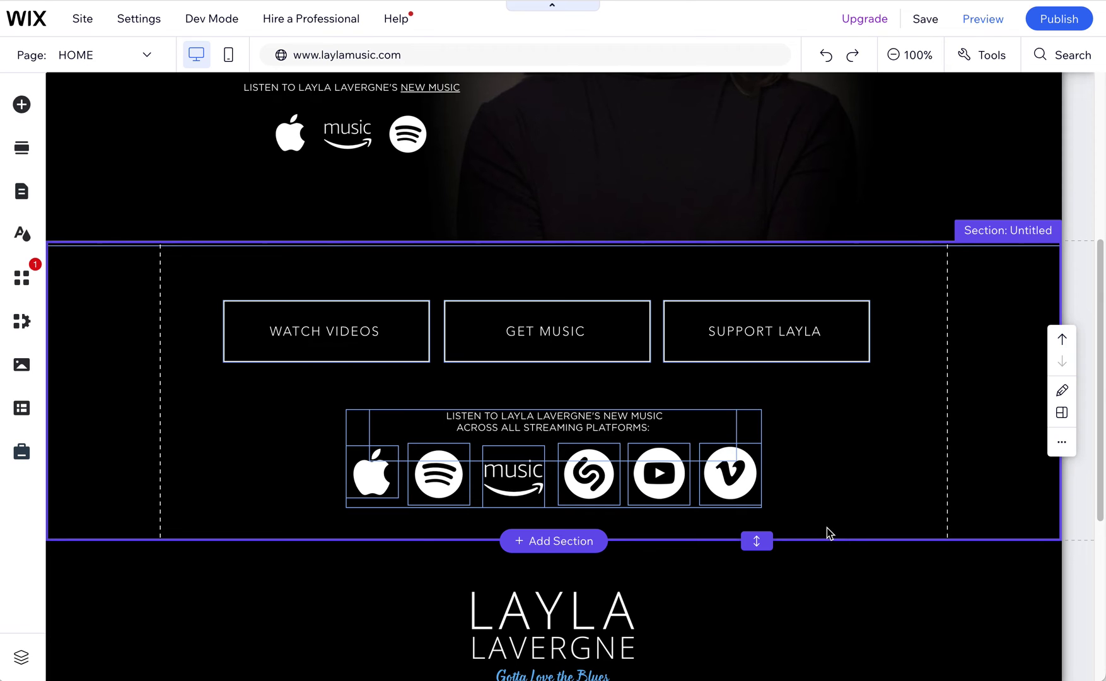
pyautogui.moveTo(761, 540); pyautogui.dragTo(725, 527)
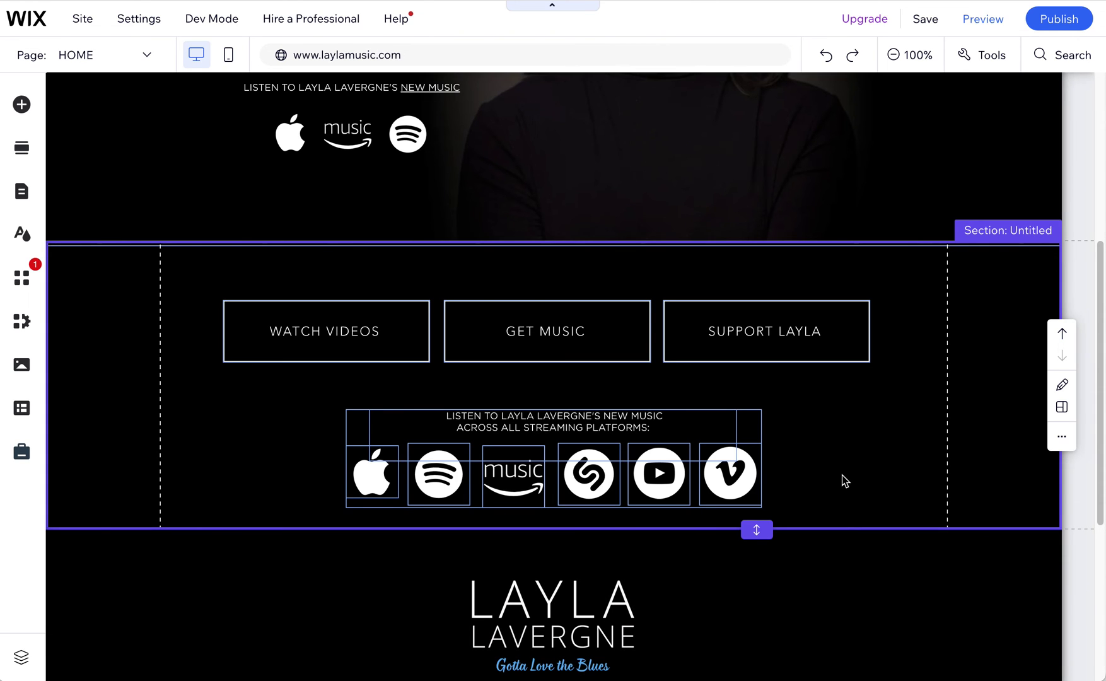
pyautogui.scroll(-4, 750, 583)
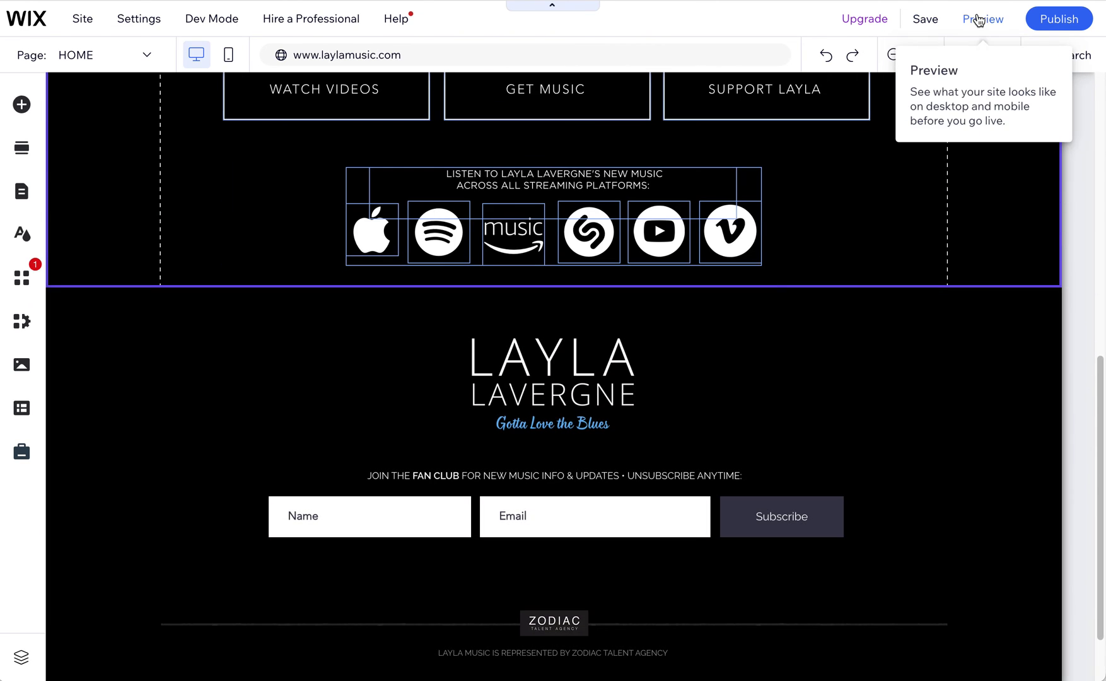
pyautogui.click(980, 19)
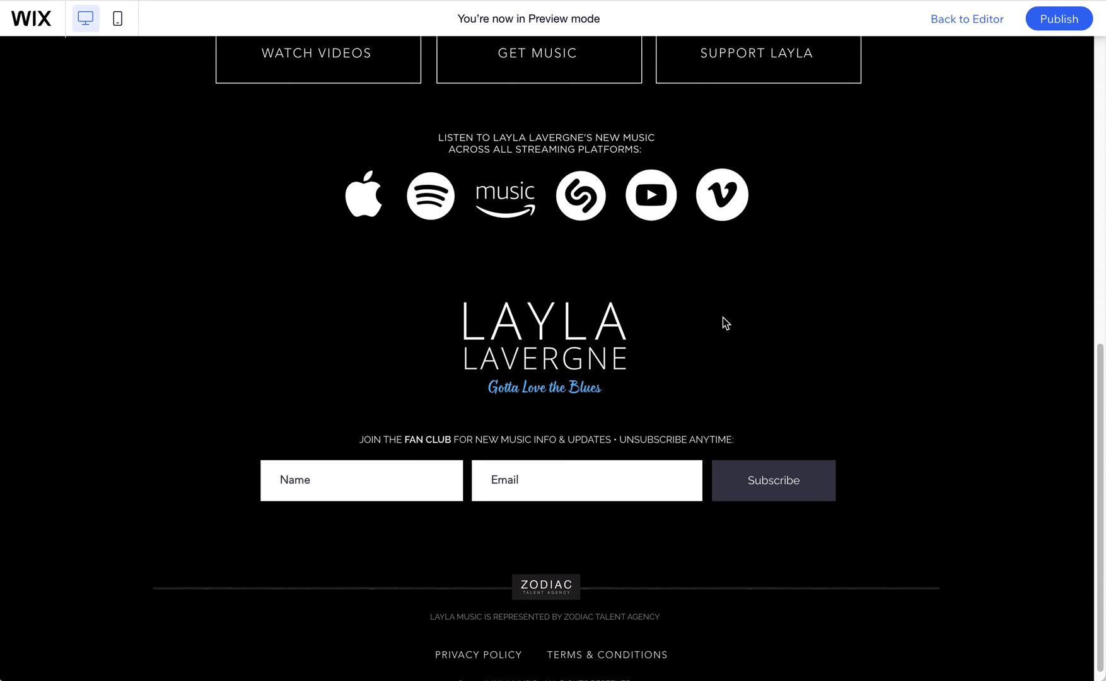
pyautogui.scroll(10, 692, 389)
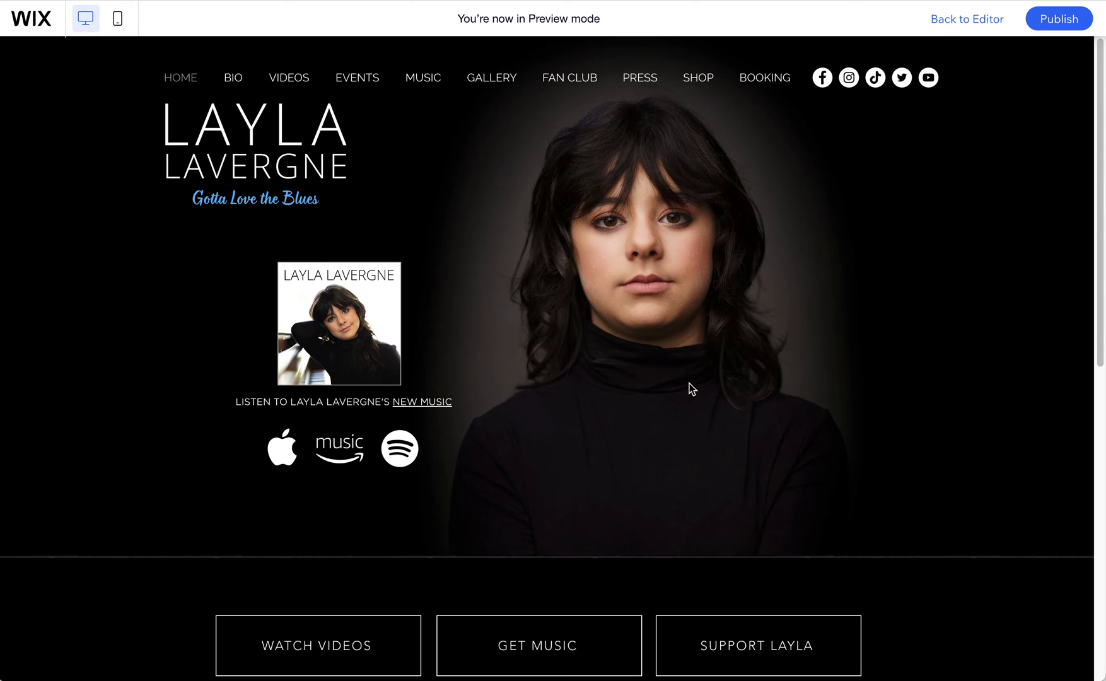
pyautogui.scroll(-8, 687, 397)
pyautogui.scroll(3, 681, 410)
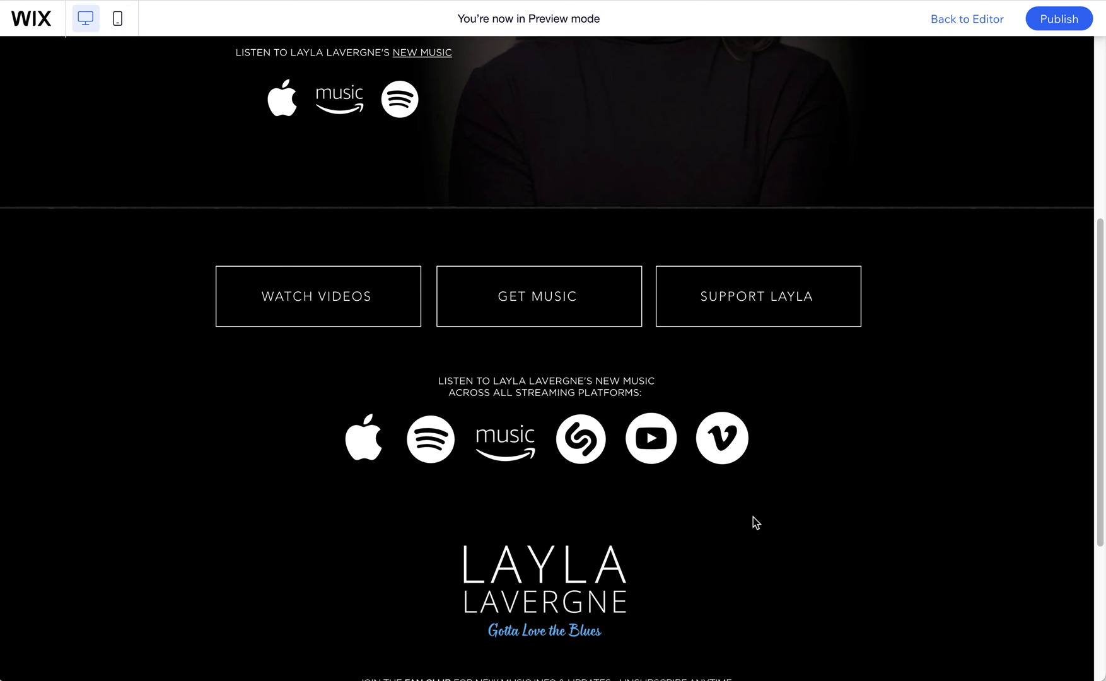
pyautogui.click(961, 21)
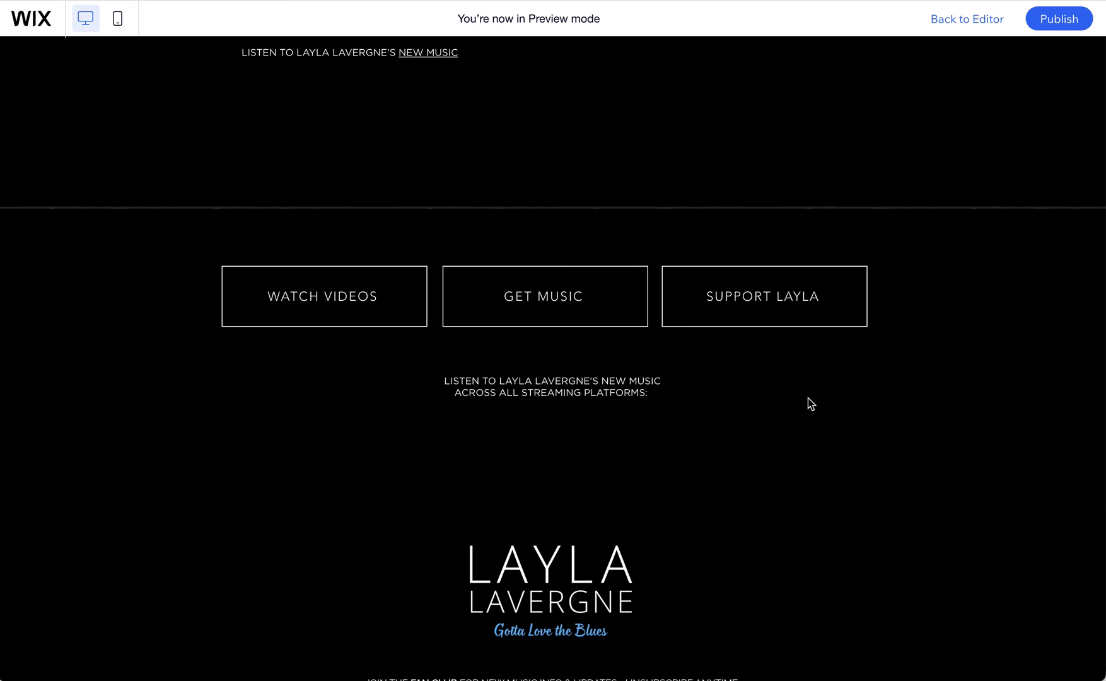
pyautogui.click(1007, 57)
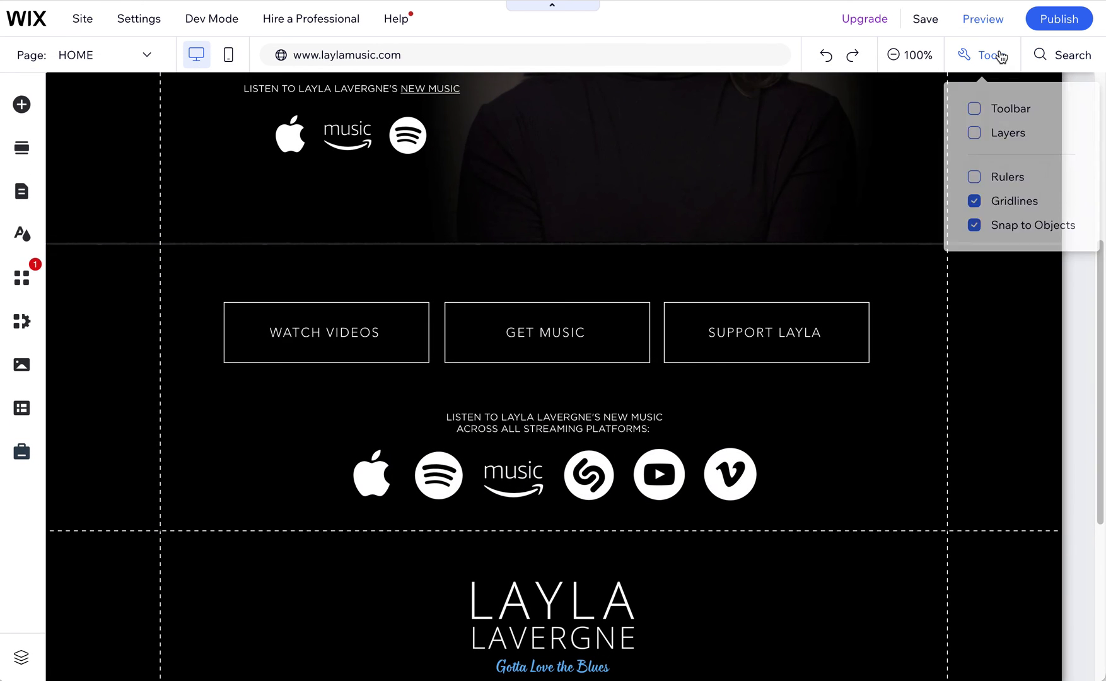
# Enable the floating toolbar and set the buttons-and-icons section height to 350 px.
pyautogui.click(1015, 109)
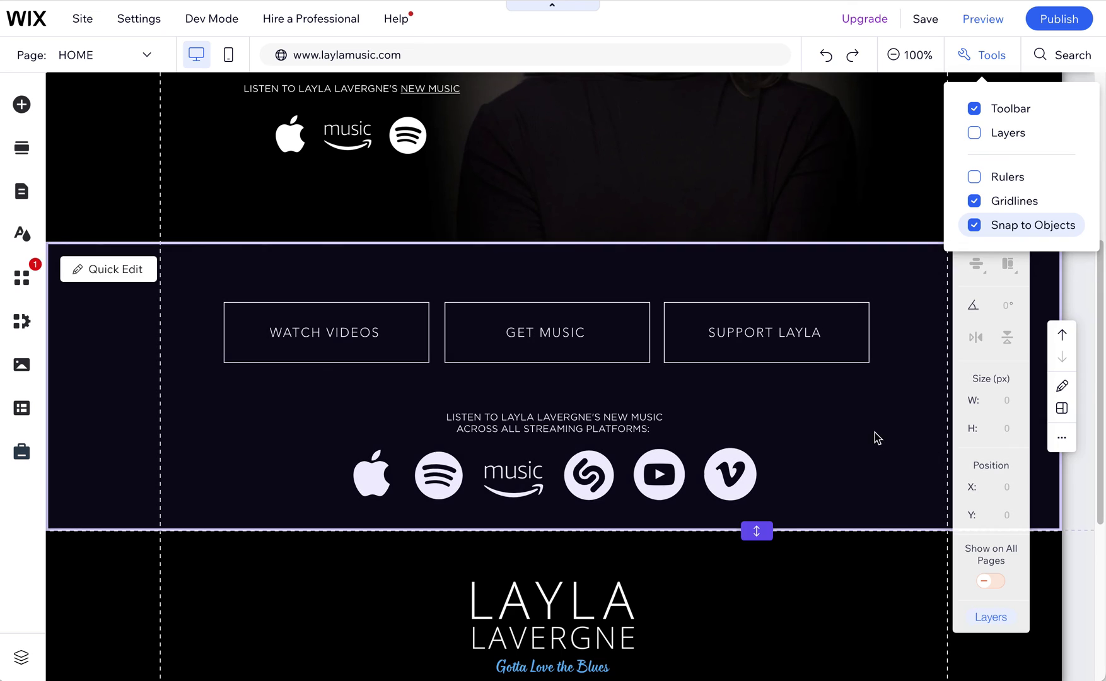
pyautogui.click(882, 445)
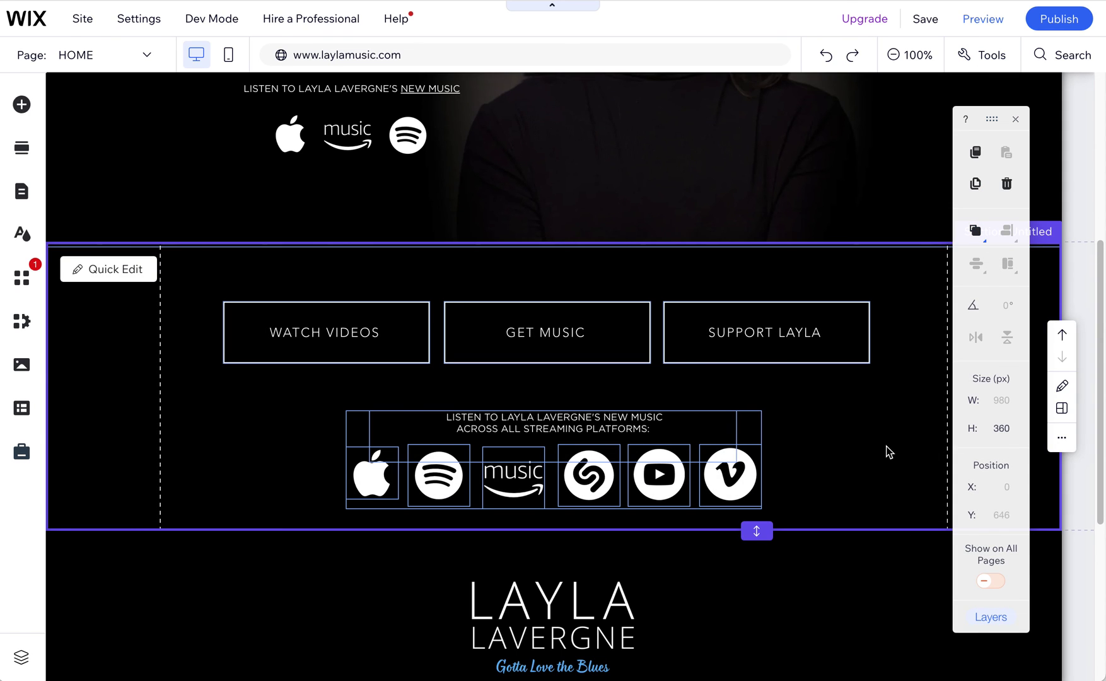
pyautogui.click(1008, 433)
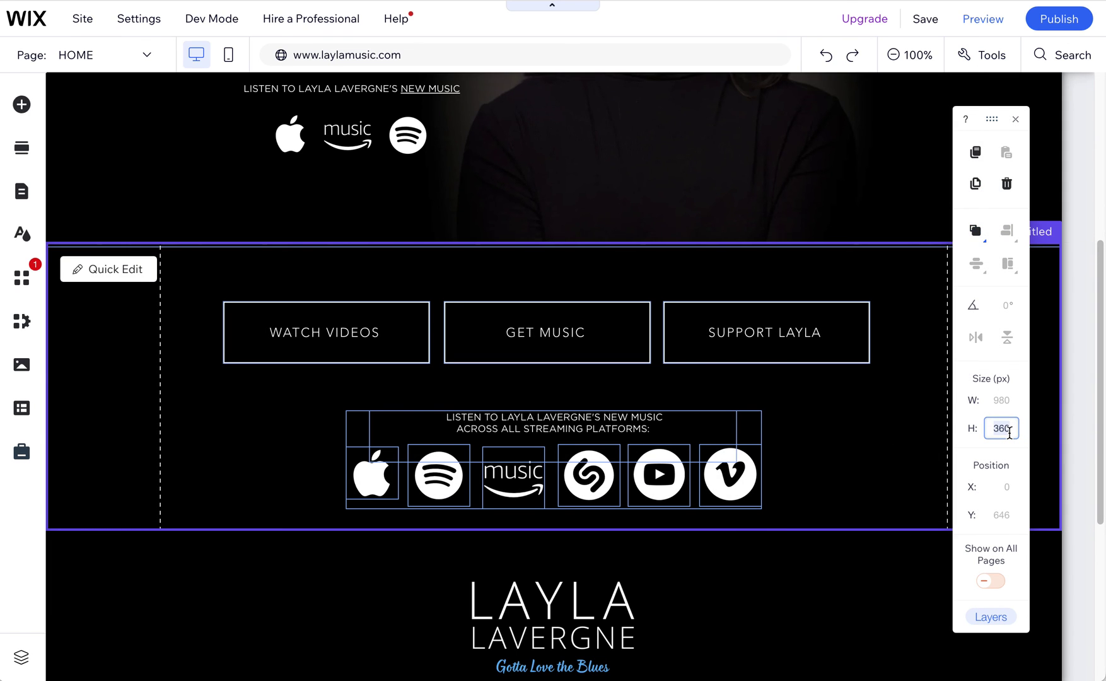
pyautogui.write('350')
pyautogui.press('Return')
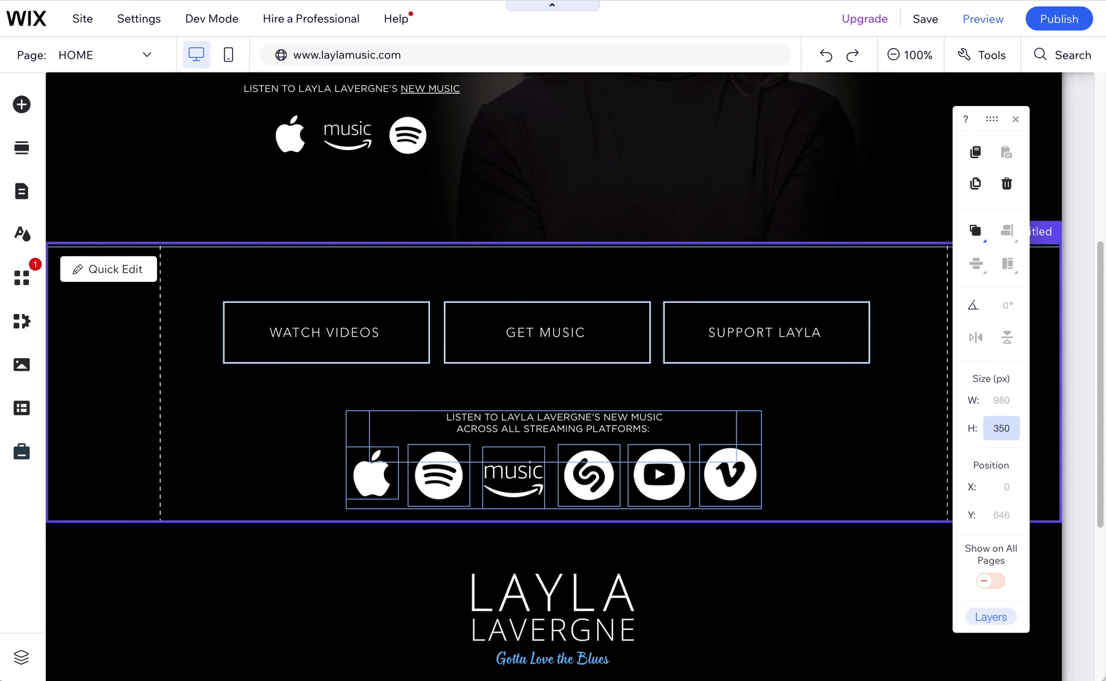